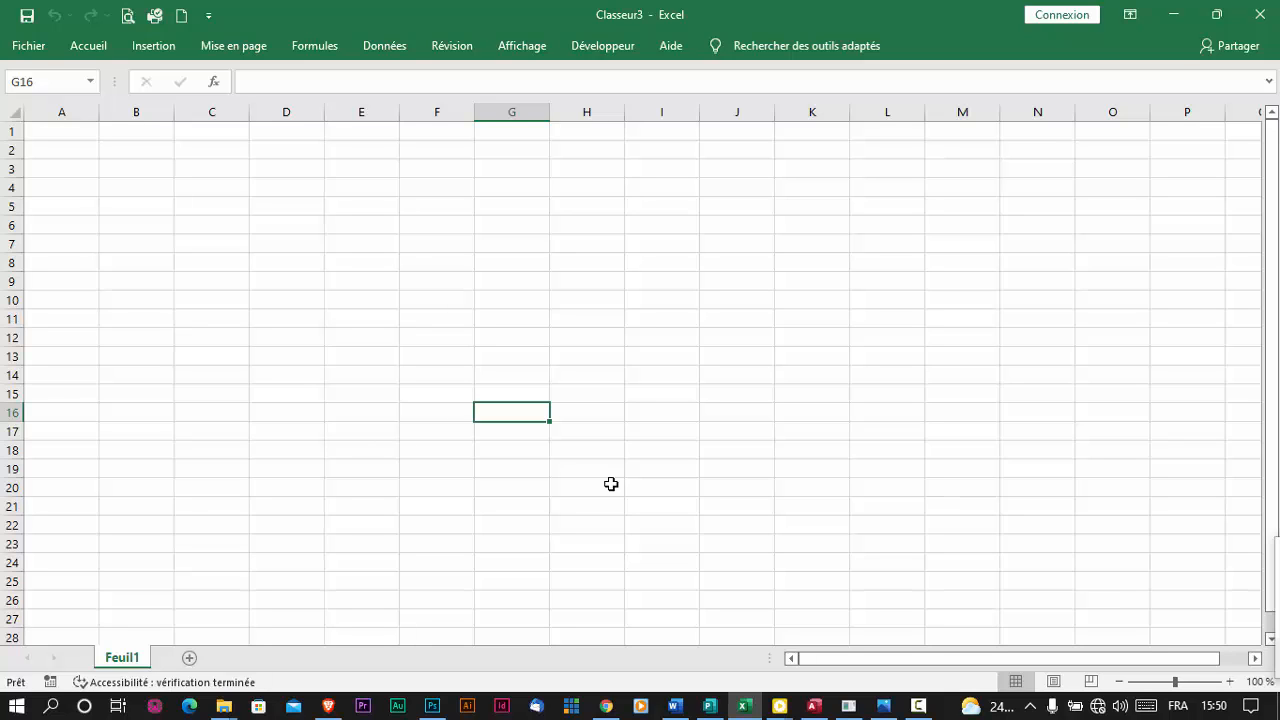
Switch to the Access database, show the Client table in datasheet view with its design saved, and fit the Clients column to its contents
{"action": "left_click", "coordinate": [814, 706]}
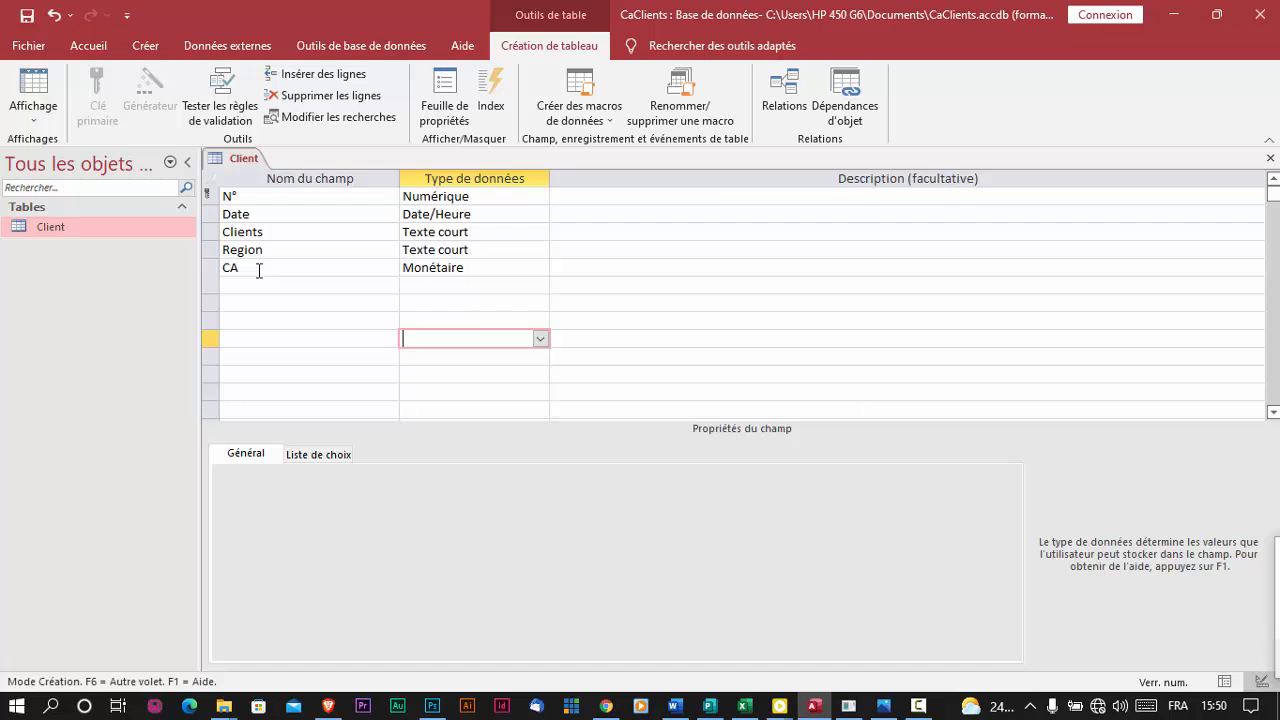
{"action": "right_click", "coordinate": [238, 160]}
{"action": "left_click", "coordinate": [314, 198]}
{"action": "left_click", "coordinate": [517, 406]}
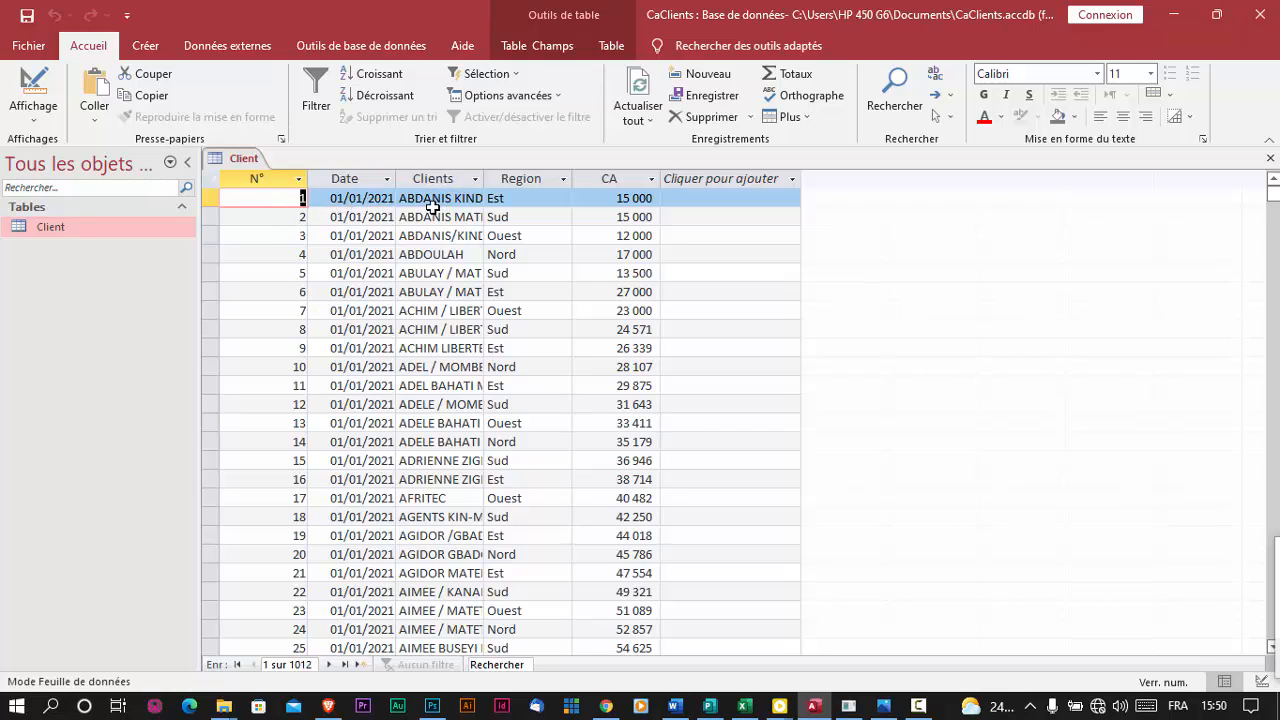
{"action": "double_click", "coordinate": [484, 178]}
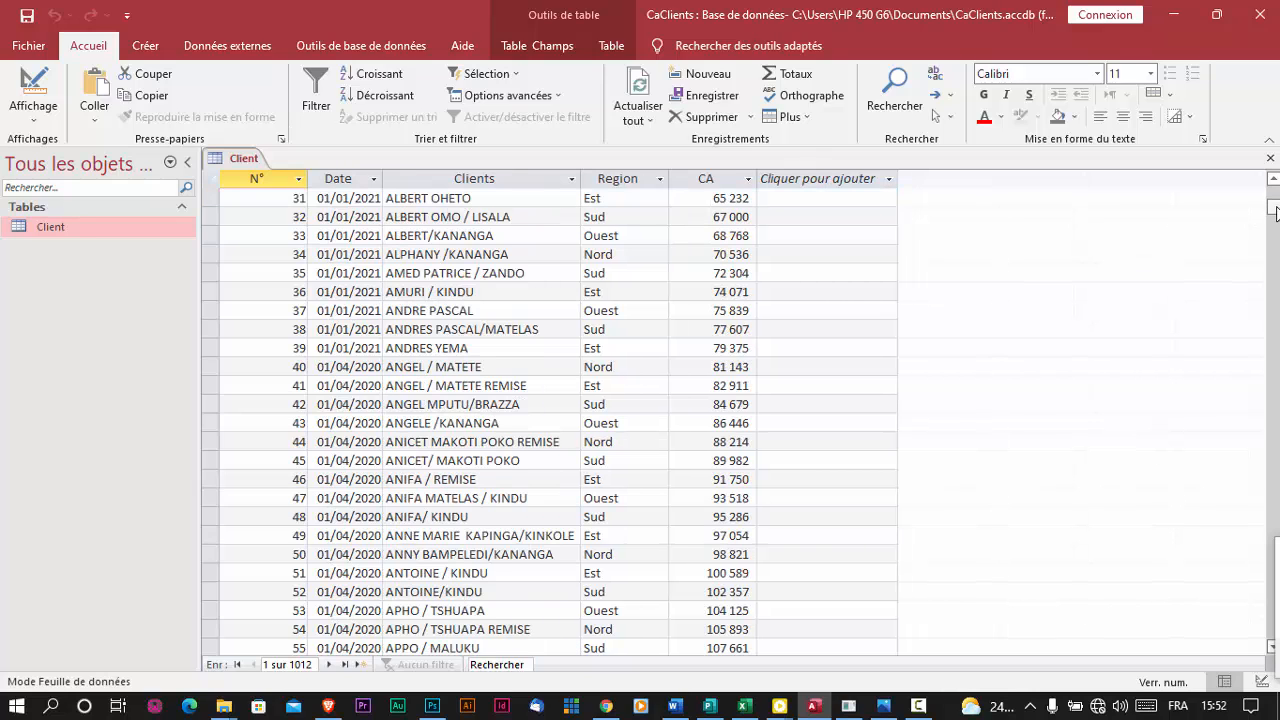
{"action": "left_click_drag", "start_coordinate": [1275, 211], "coordinate": [1275, 198]}
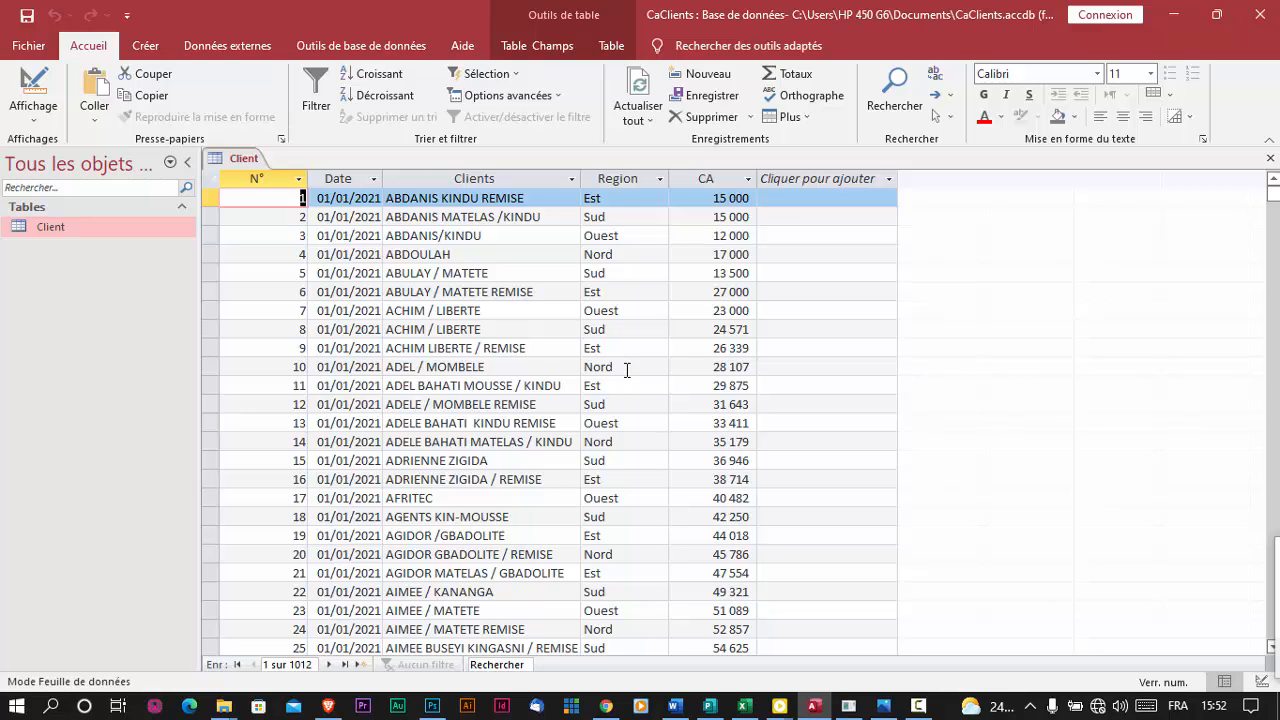
Create a new query in design view based on the Client table
{"action": "left_click", "coordinate": [145, 45]}
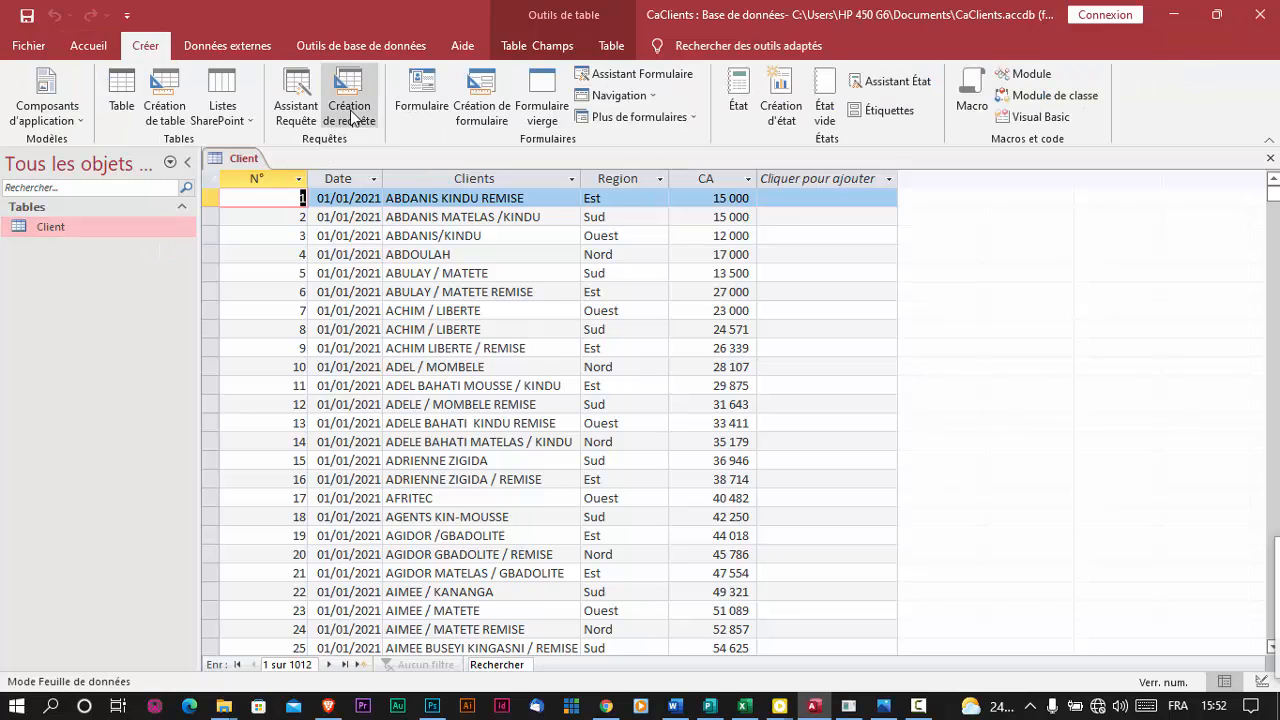
{"action": "left_click", "coordinate": [352, 117]}
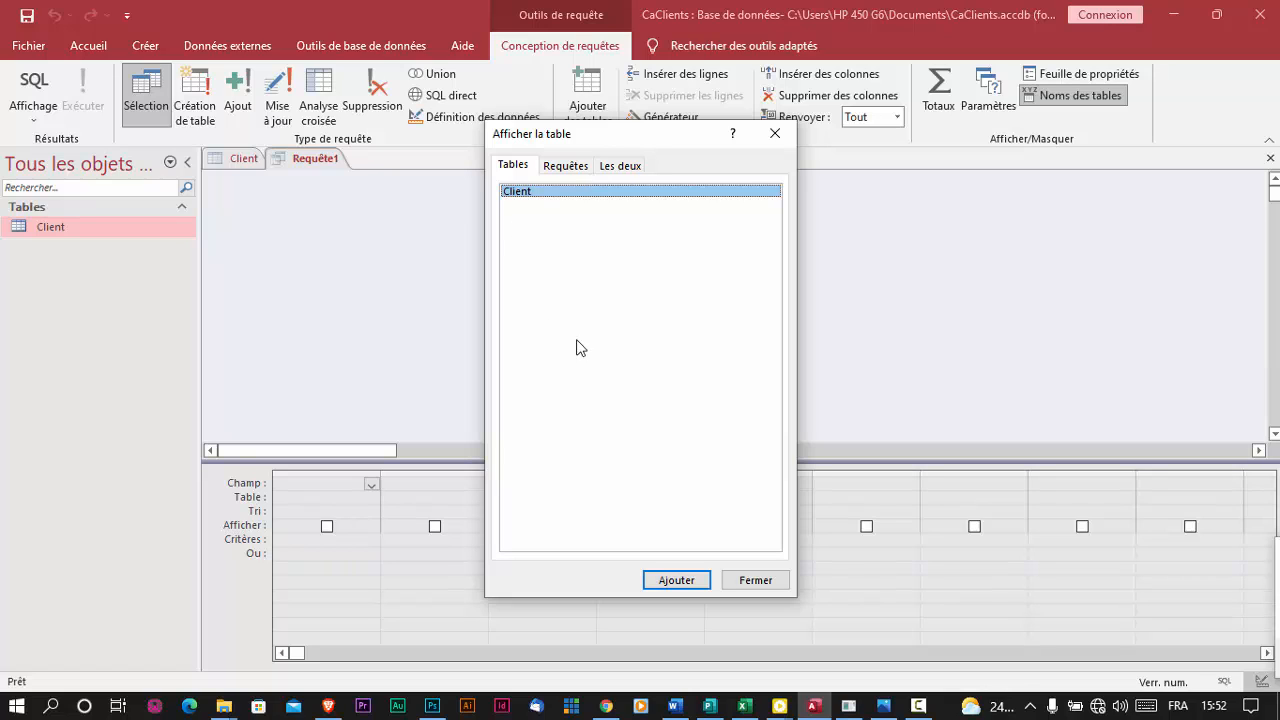
{"action": "double_click", "coordinate": [540, 193]}
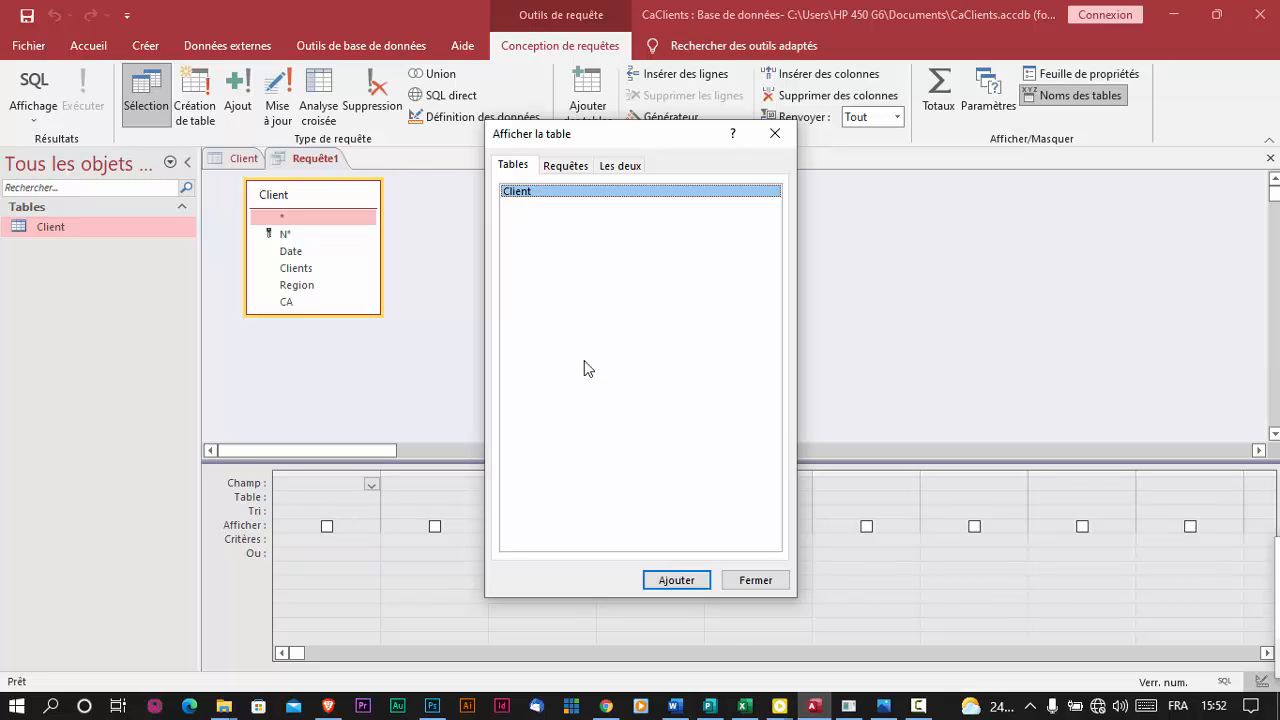
{"action": "left_click", "coordinate": [758, 582]}
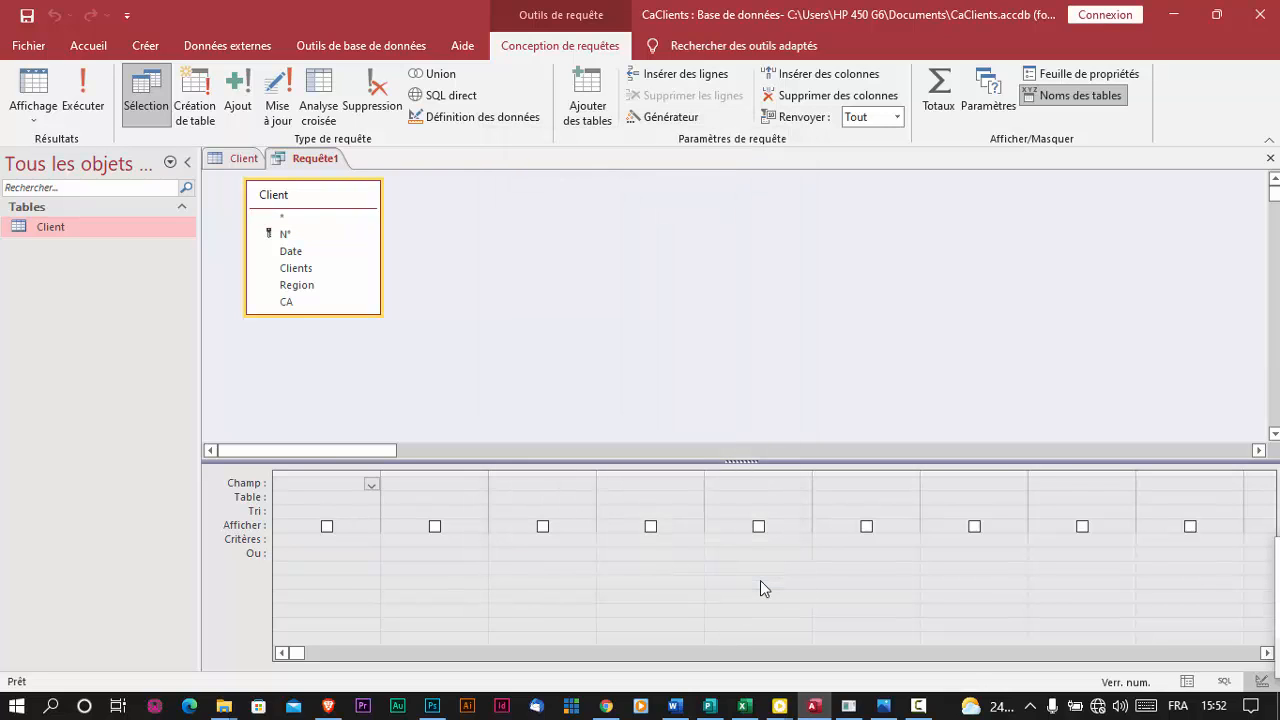
Add the Date, Clients, Region and CA fields of the Client table to the query
{"action": "double_click", "coordinate": [298, 252]}
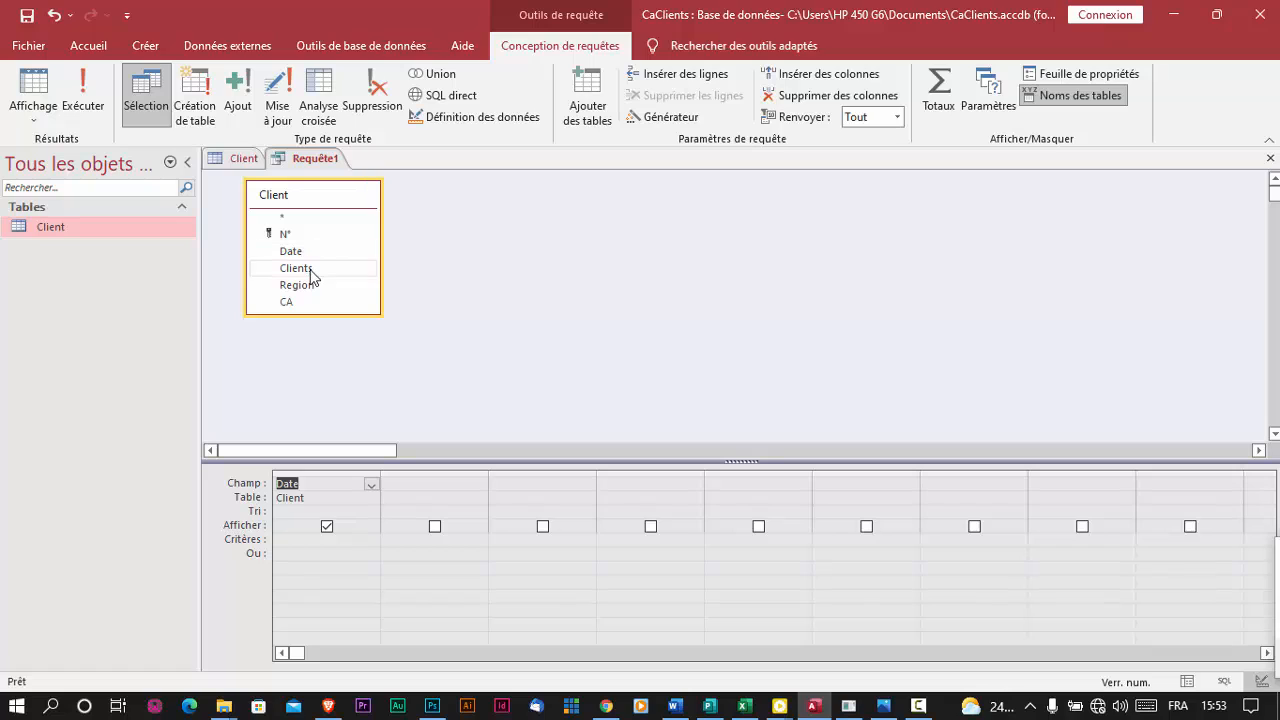
{"action": "double_click", "coordinate": [296, 268]}
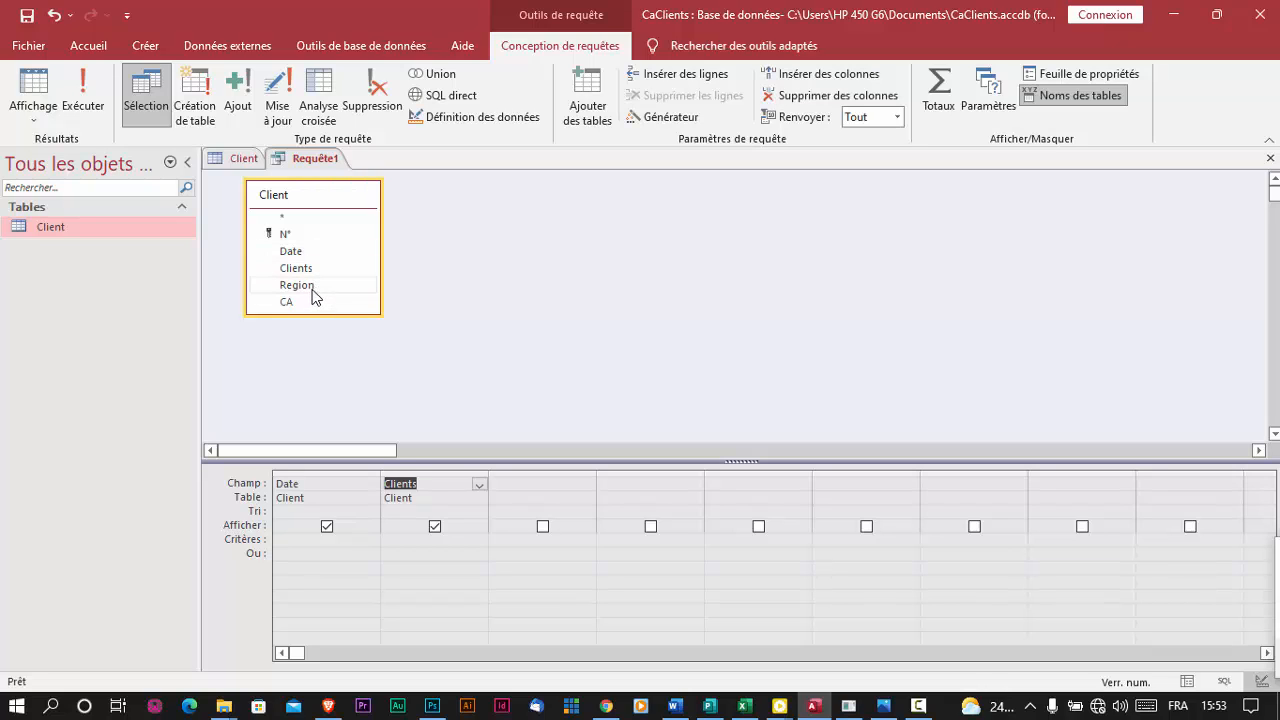
{"action": "double_click", "coordinate": [296, 285]}
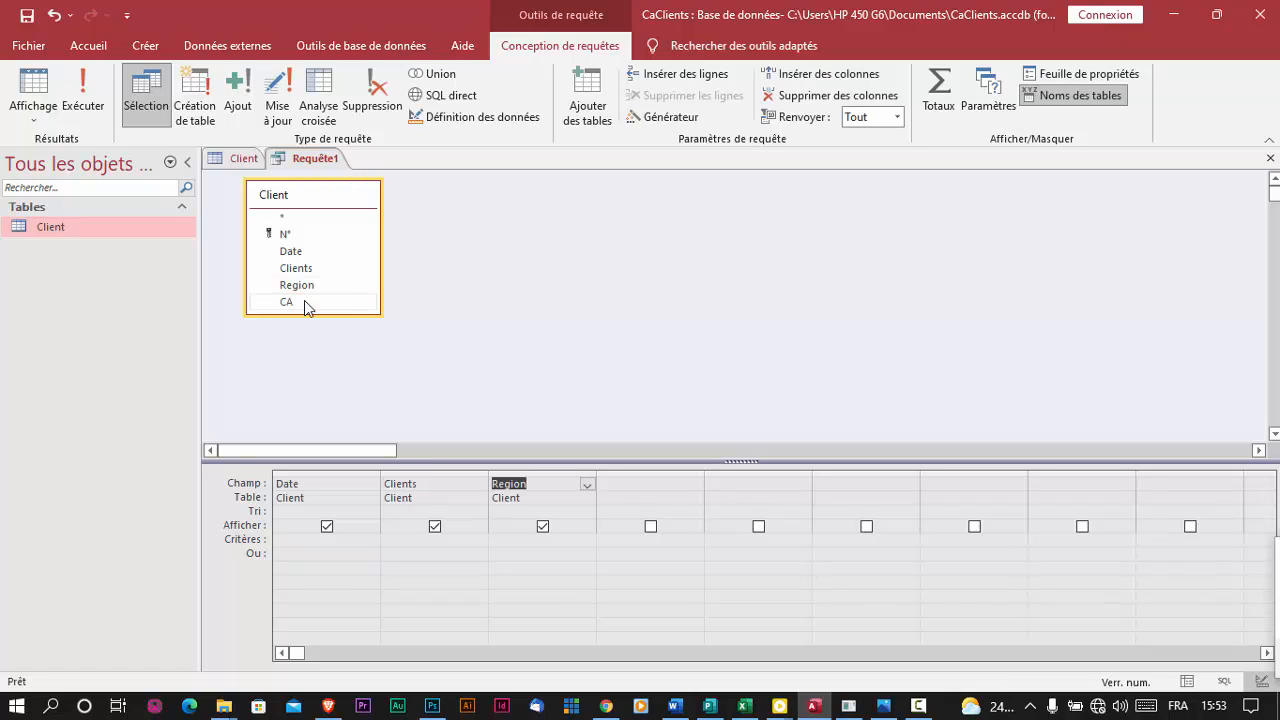
{"action": "left_click", "coordinate": [293, 303]}
{"action": "double_click", "coordinate": [293, 303]}
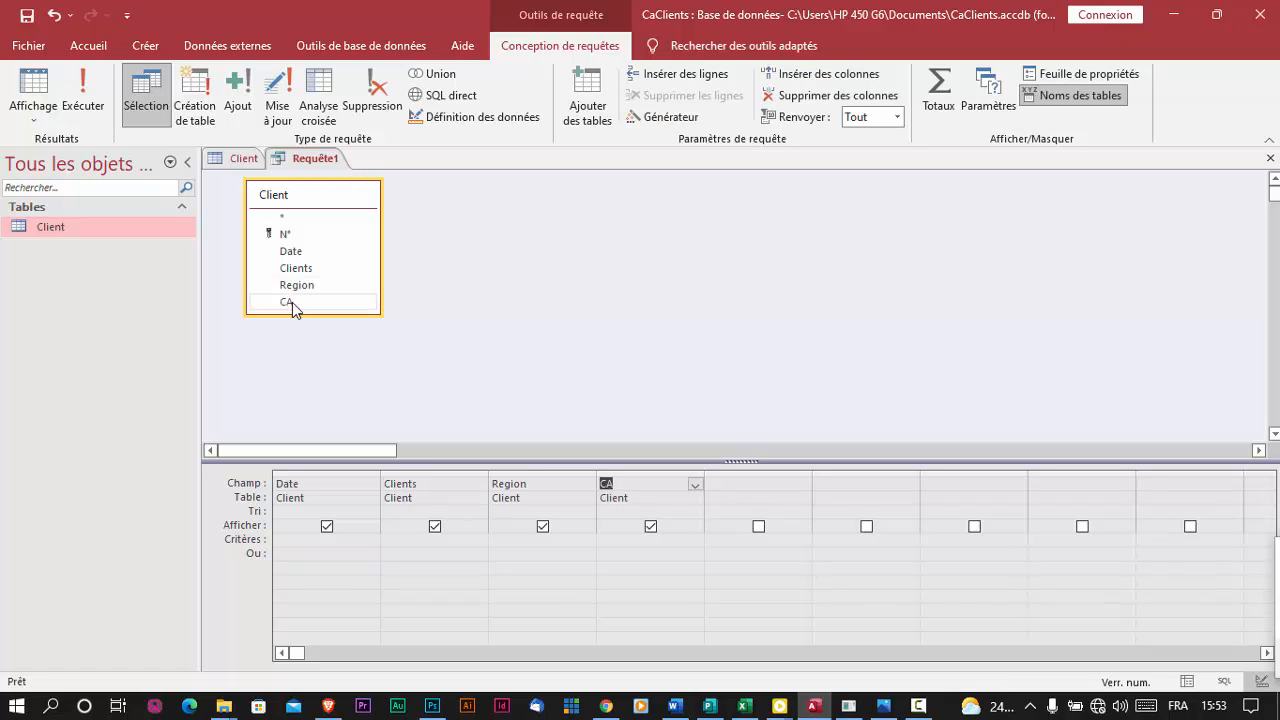
Set the query criteria to >=01/01/2021 for Date and nord for Region, and run the query
{"action": "left_click", "coordinate": [287, 544]}
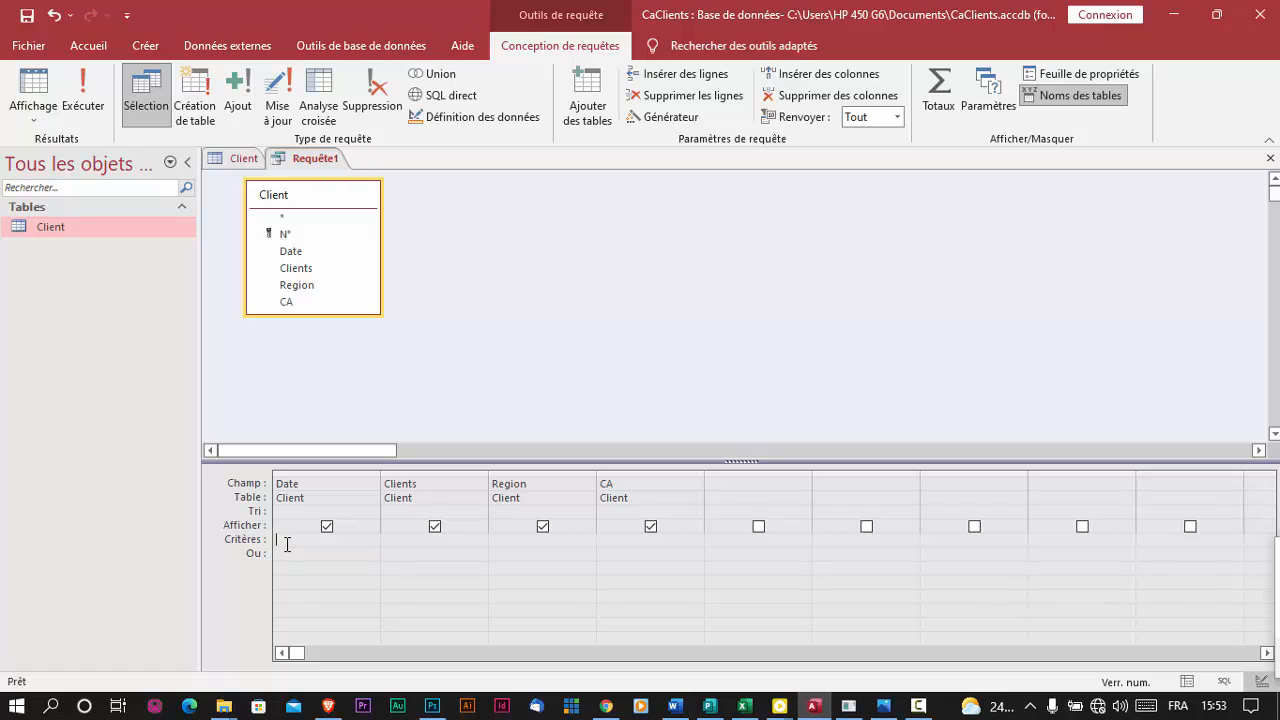
{"action": "type", "text": ">=01/01/2021"}
{"action": "left_click", "coordinate": [534, 537]}
{"action": "type", "text": "nord"}
{"action": "key", "text": "Tab"}
{"action": "left_click", "coordinate": [86, 110]}
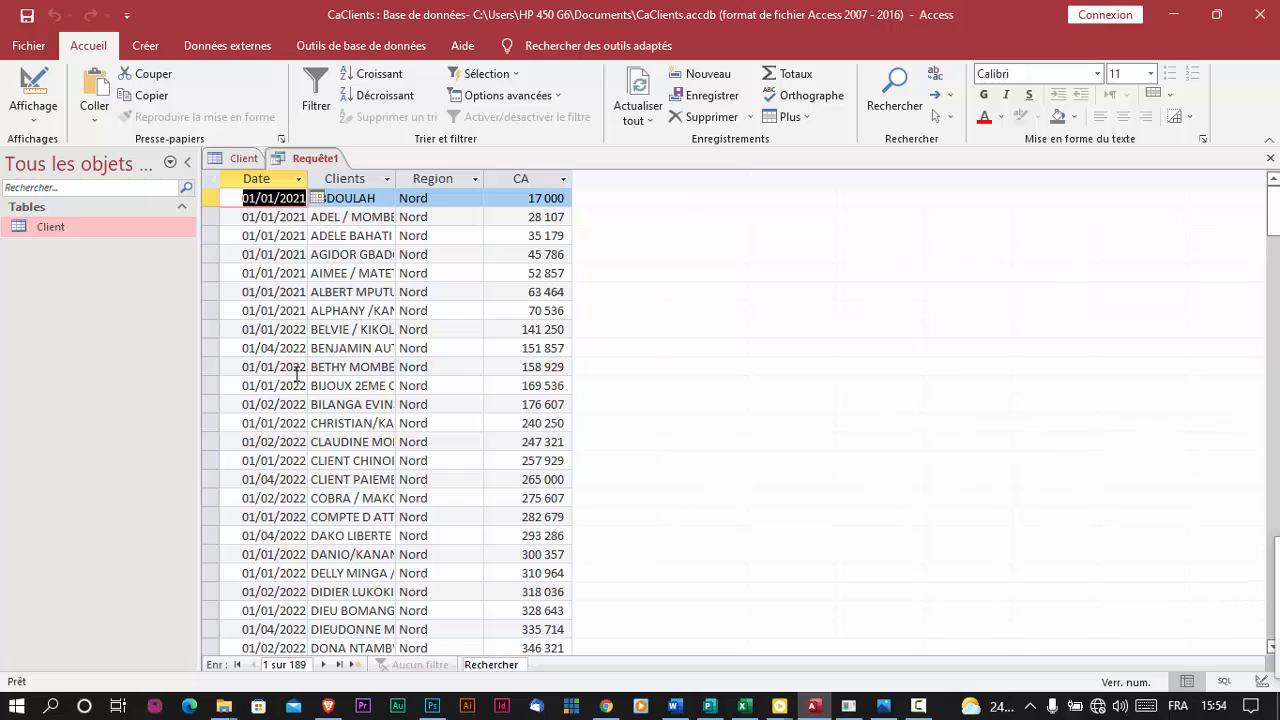
Close the query and save it under the name R_Clients
{"action": "left_click", "coordinate": [1271, 160]}
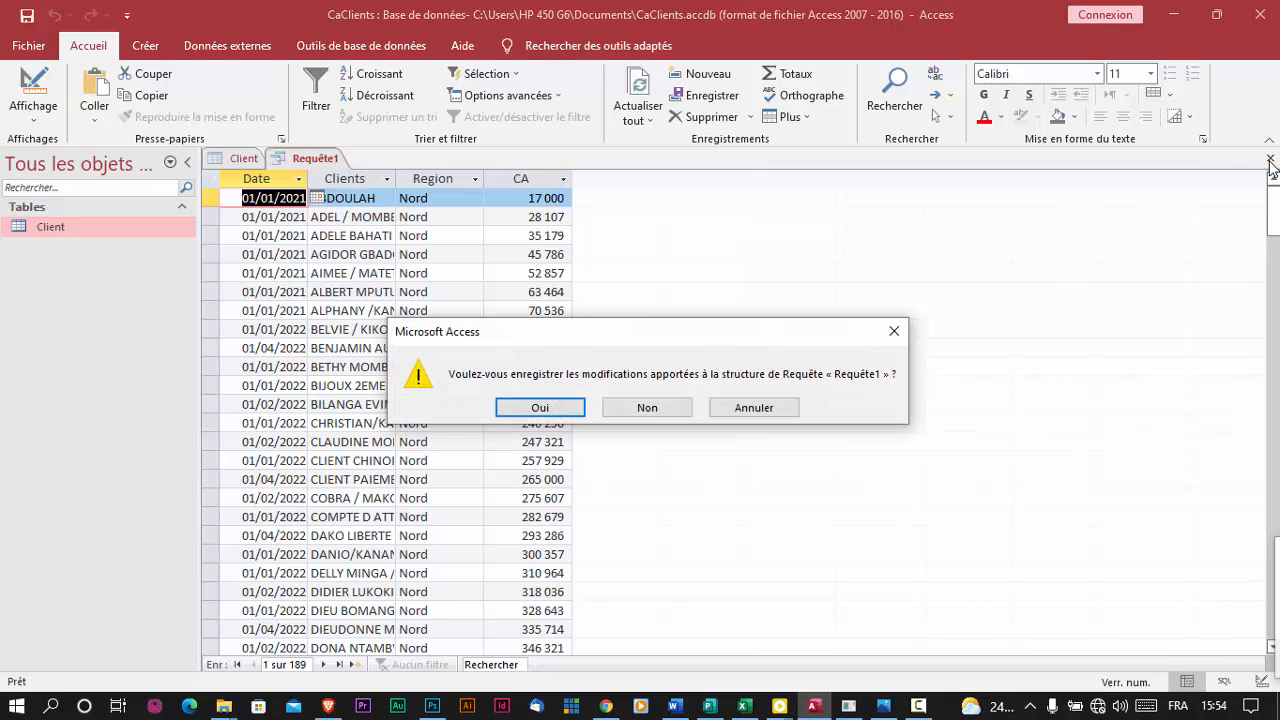
{"action": "left_click", "coordinate": [566, 408]}
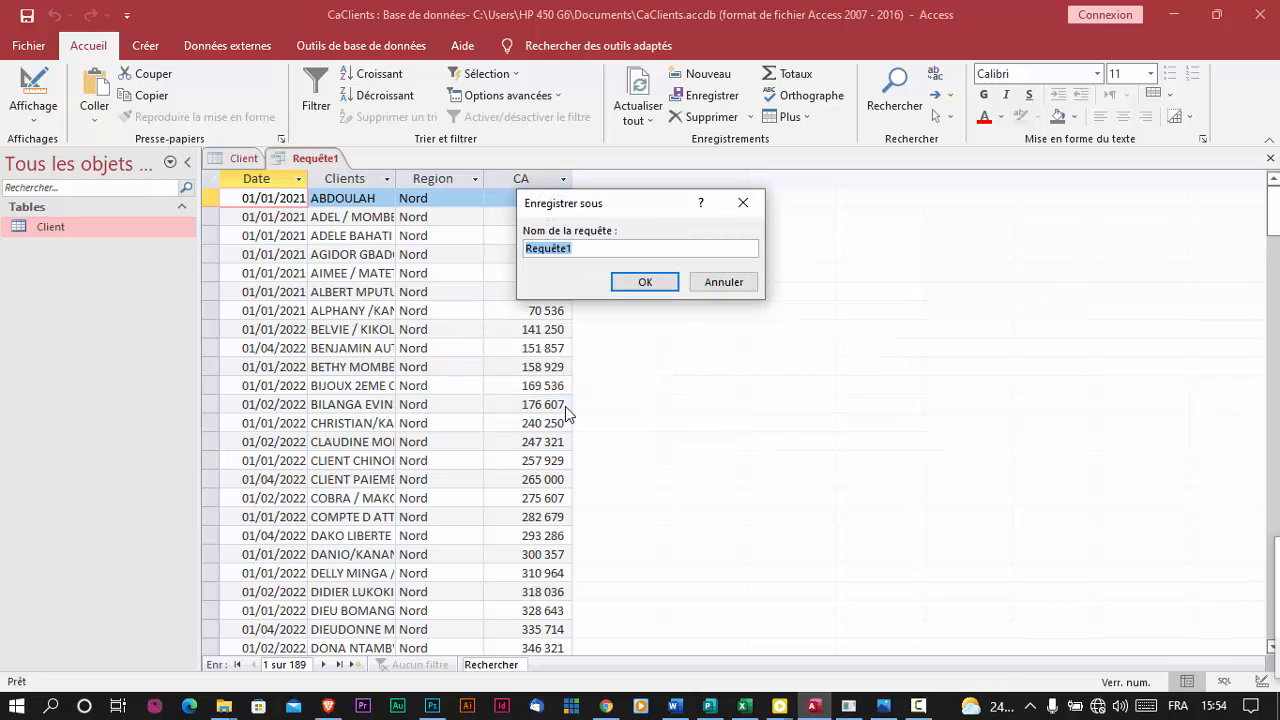
{"action": "type", "text": "R_Clients"}
{"action": "left_click", "coordinate": [652, 285]}
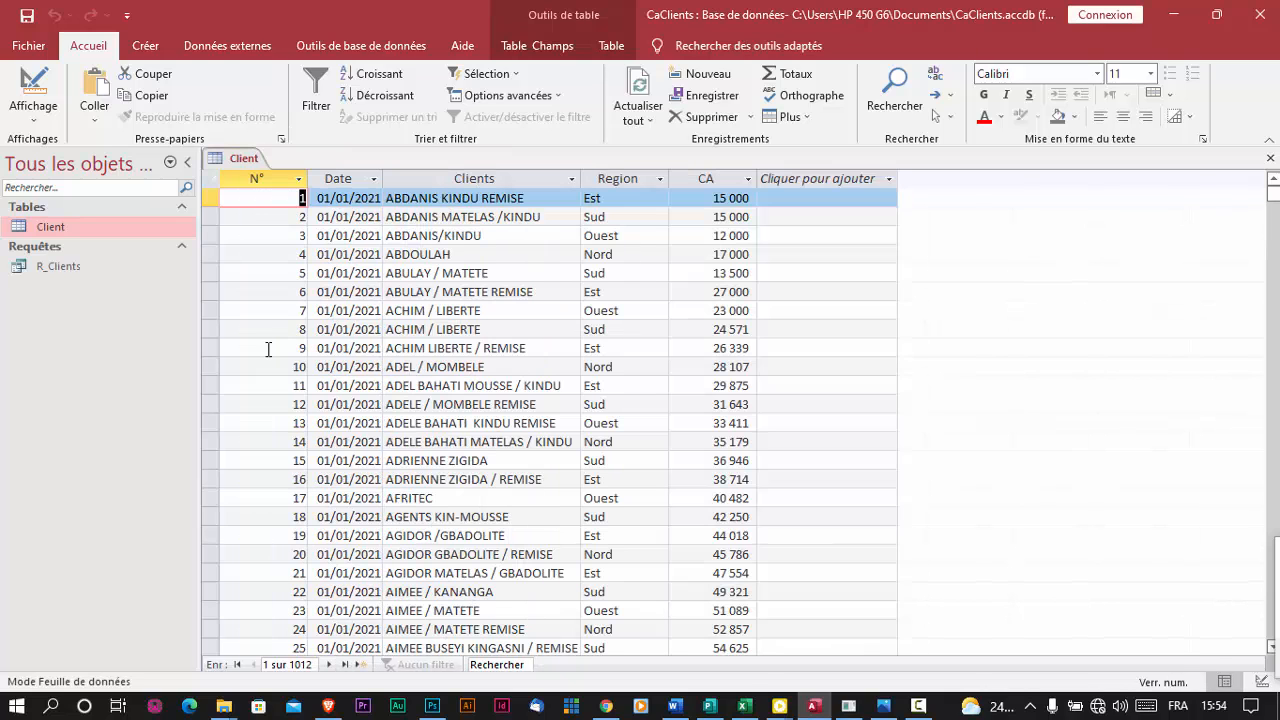
Open the R_Clients query, fit the Clients column to its contents, and close the query with its layout saved
{"action": "double_click", "coordinate": [72, 270]}
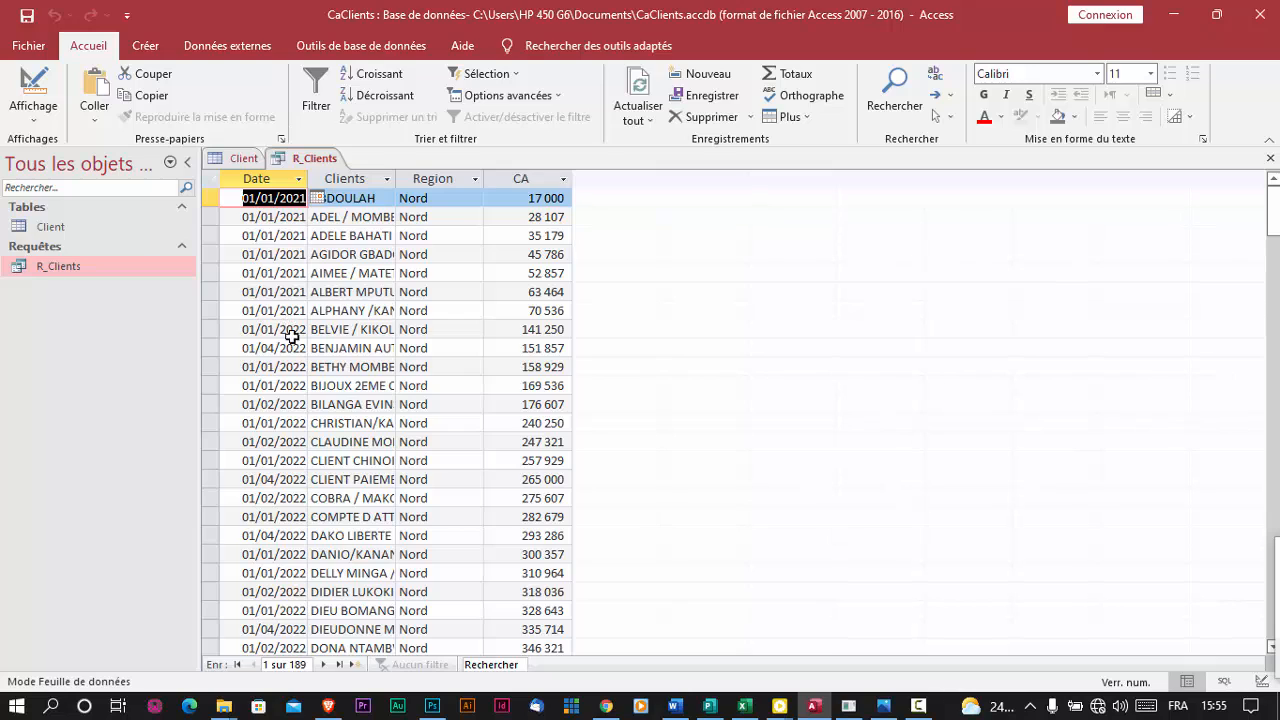
{"action": "double_click", "coordinate": [395, 178]}
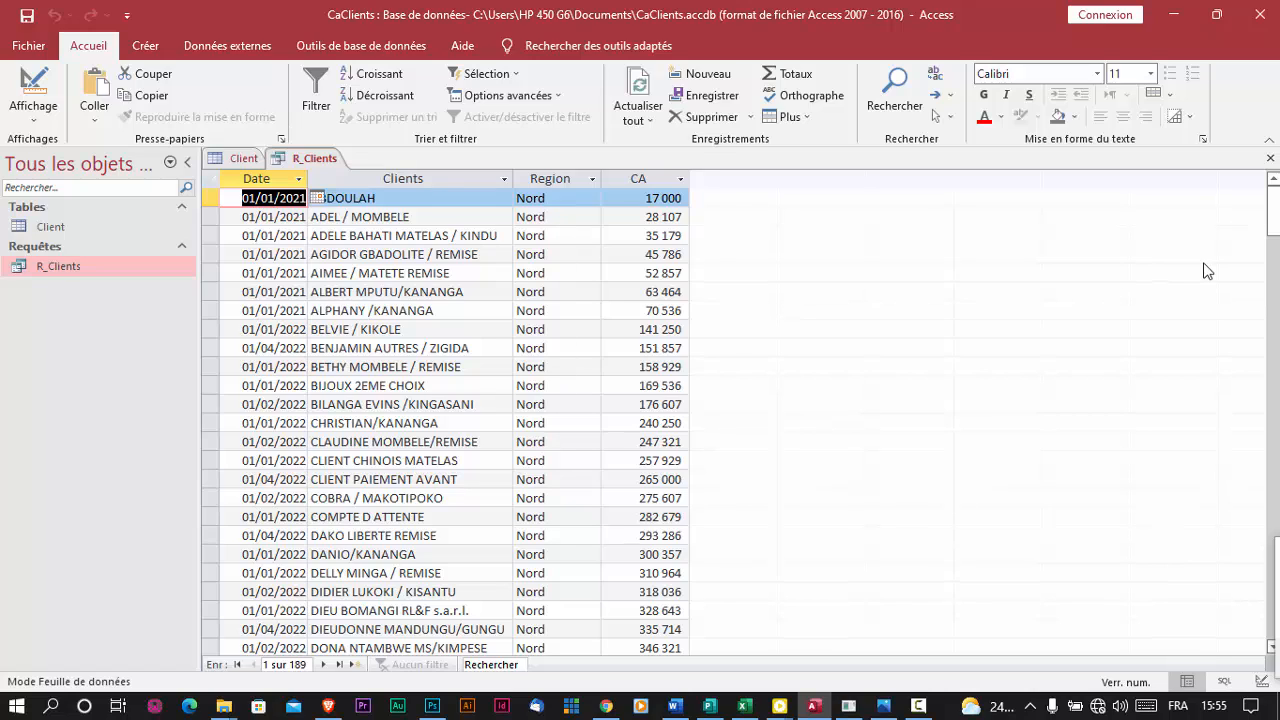
{"action": "left_click_drag", "start_coordinate": [1274, 236], "coordinate": [1274, 165]}
{"action": "left_click", "coordinate": [1270, 160]}
{"action": "left_click", "coordinate": [561, 413]}
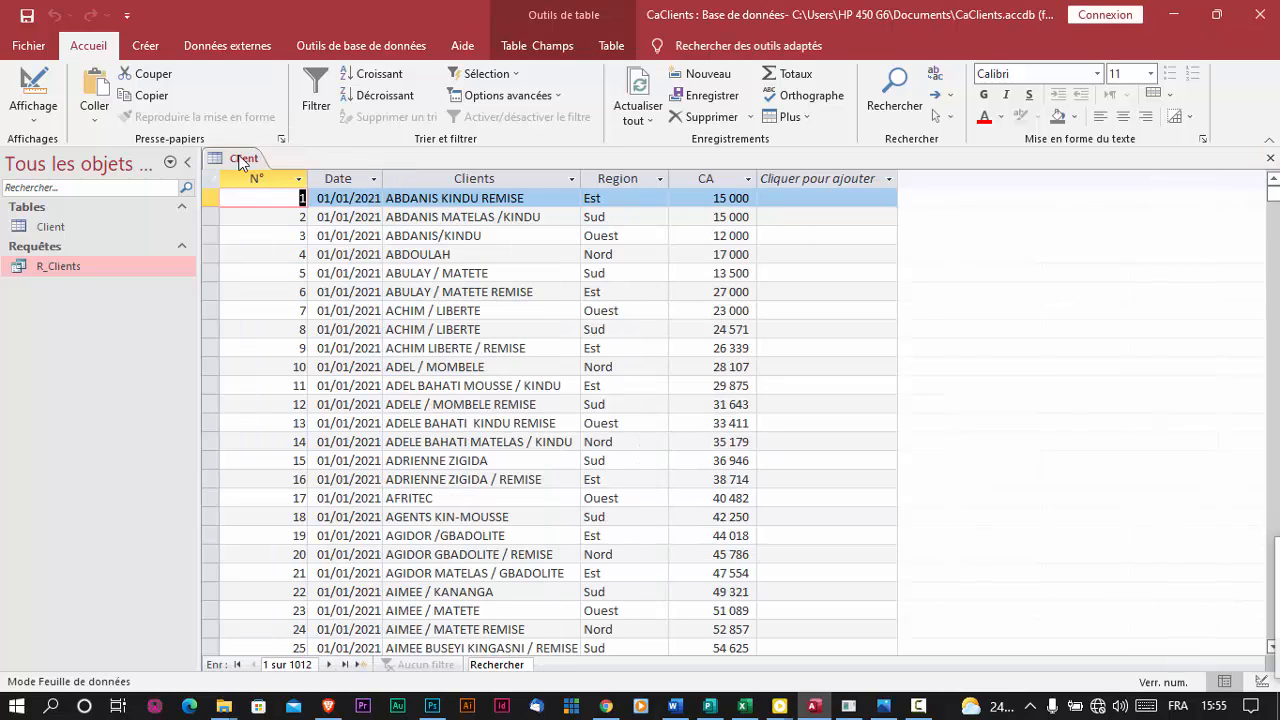
{"action": "right_click", "coordinate": [241, 163]}
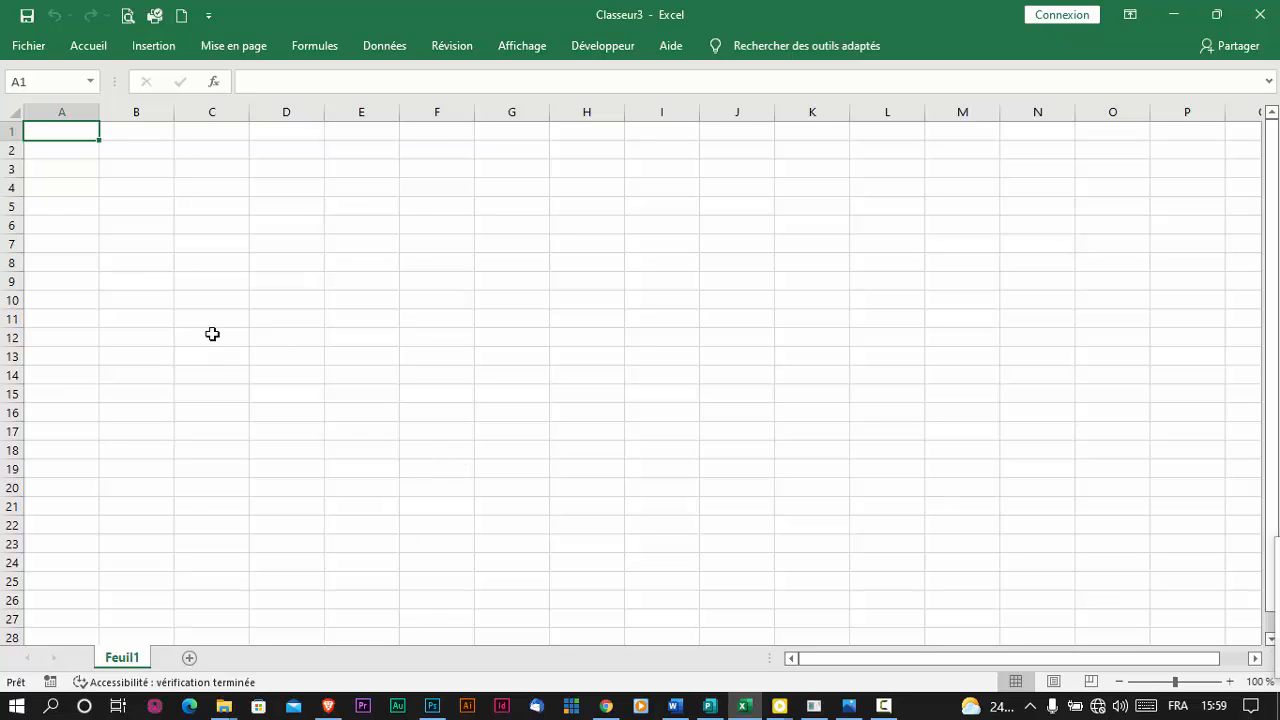
In the blank Excel workbook, start an external data import from the Access file CaClients.accdb, choosing the R_Clients query as the source
{"action": "left_click", "coordinate": [384, 50]}
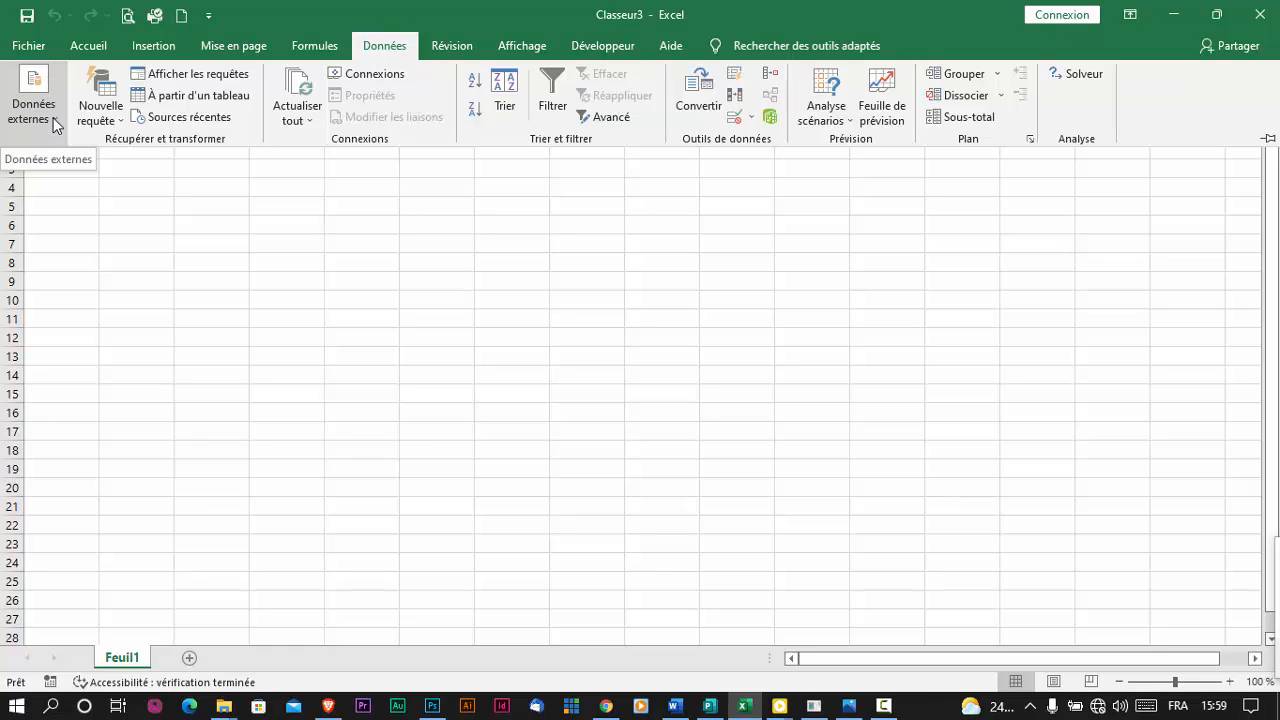
{"action": "left_click", "coordinate": [55, 124]}
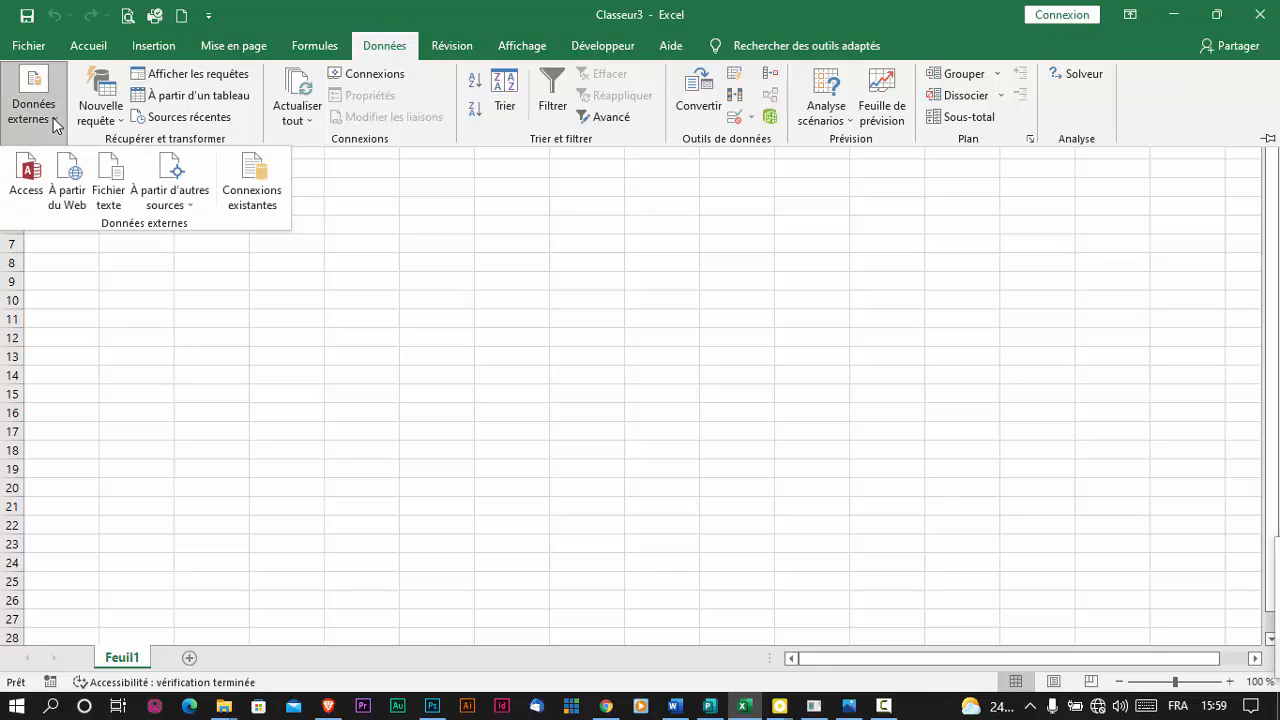
{"action": "left_click", "coordinate": [27, 175]}
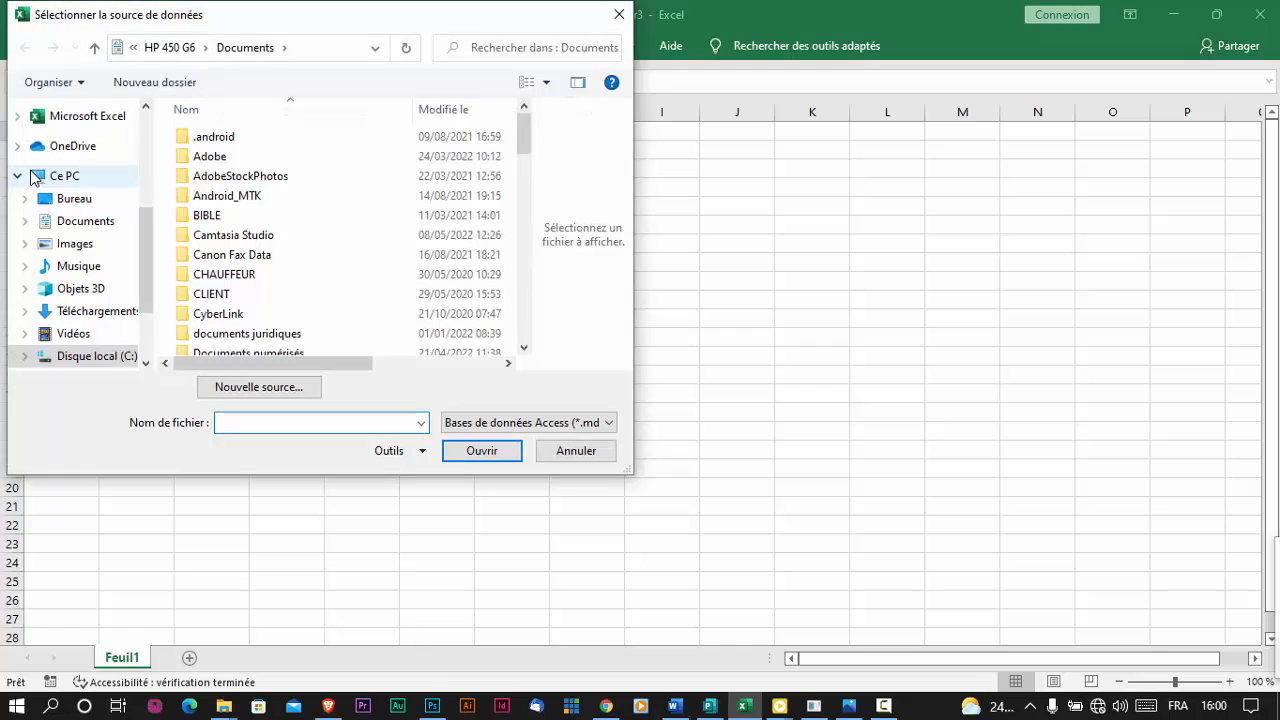
{"action": "left_click_drag", "start_coordinate": [525, 143], "coordinate": [521, 333]}
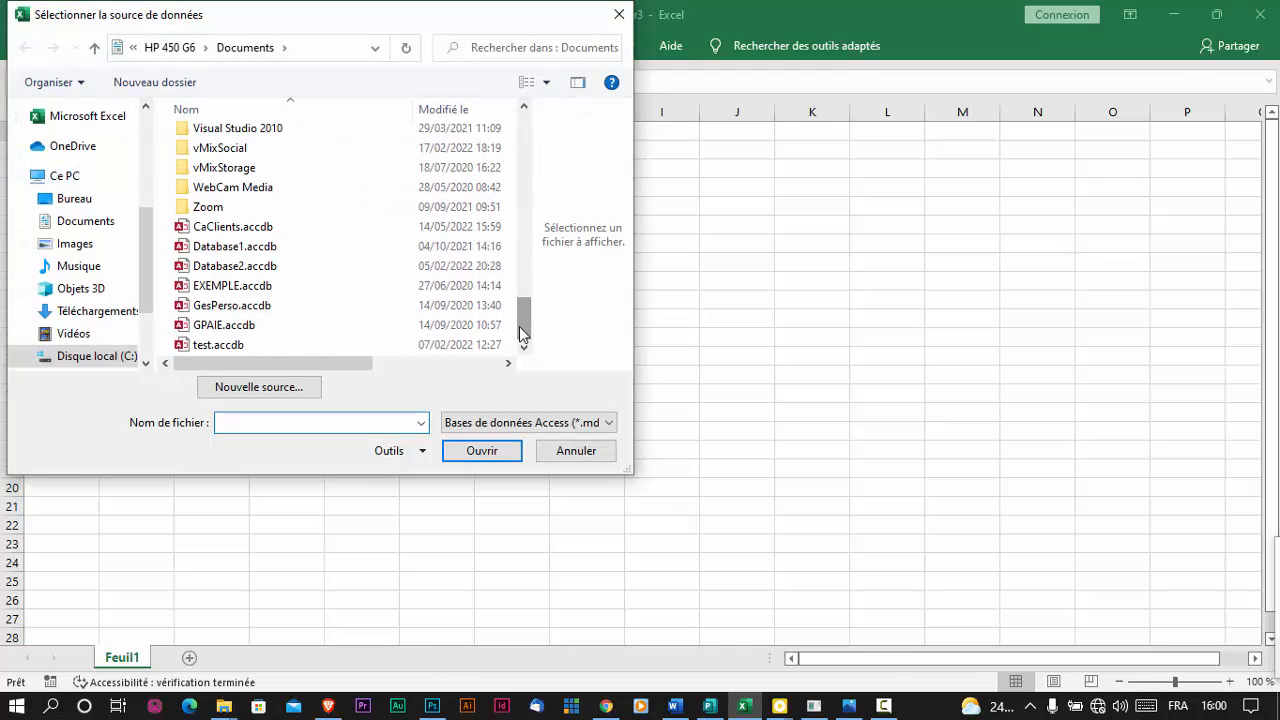
{"action": "left_click", "coordinate": [266, 230]}
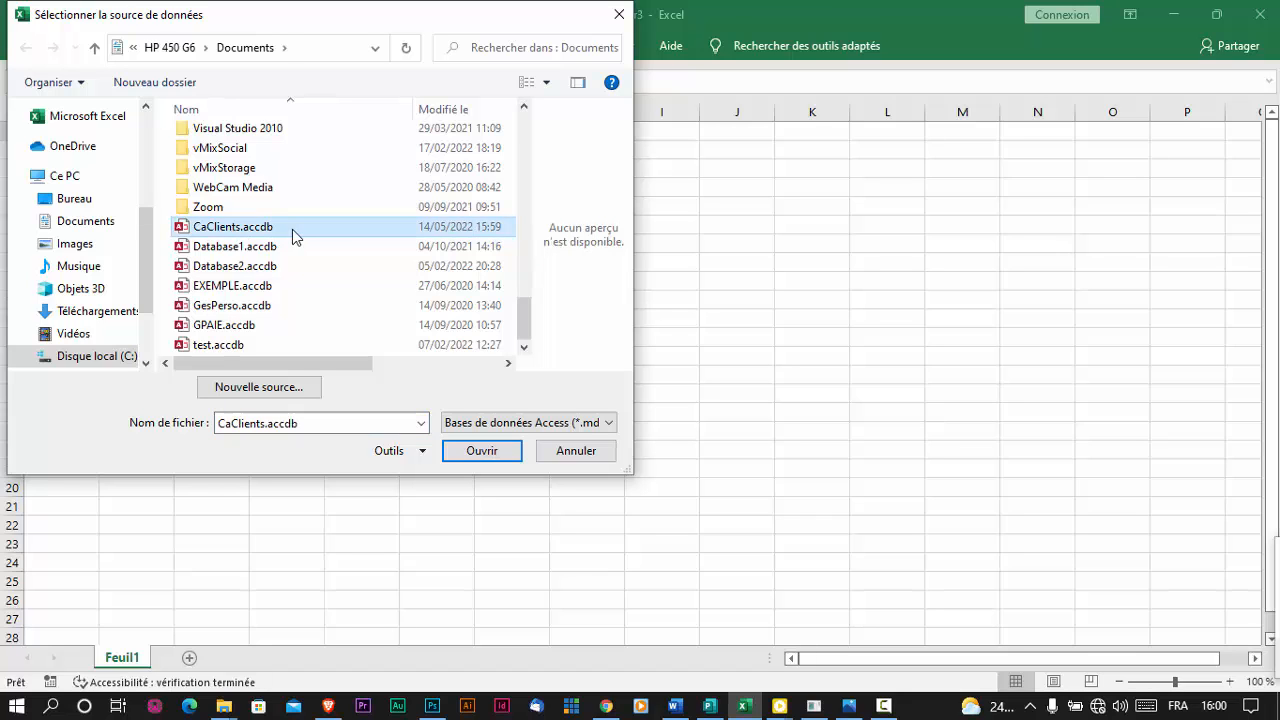
{"action": "left_click", "coordinate": [474, 451]}
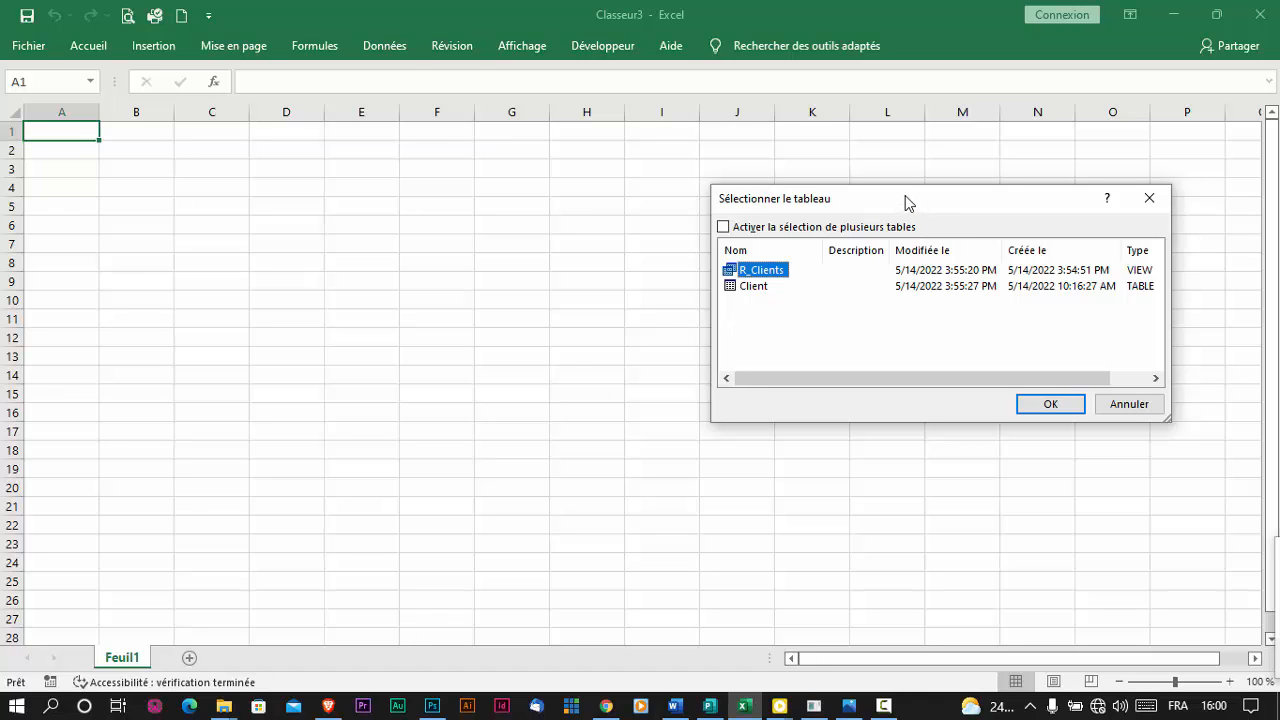
{"action": "left_click_drag", "start_coordinate": [905, 200], "coordinate": [503, 237]}
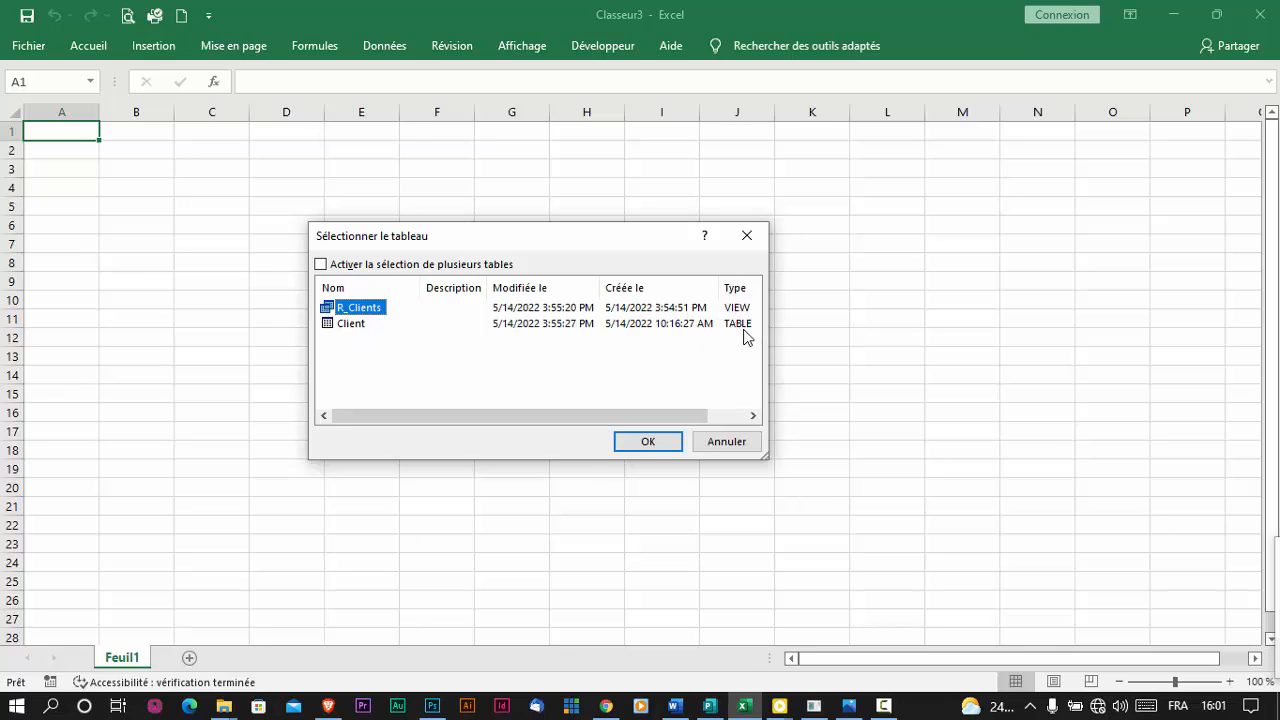
{"action": "left_click", "coordinate": [661, 447]}
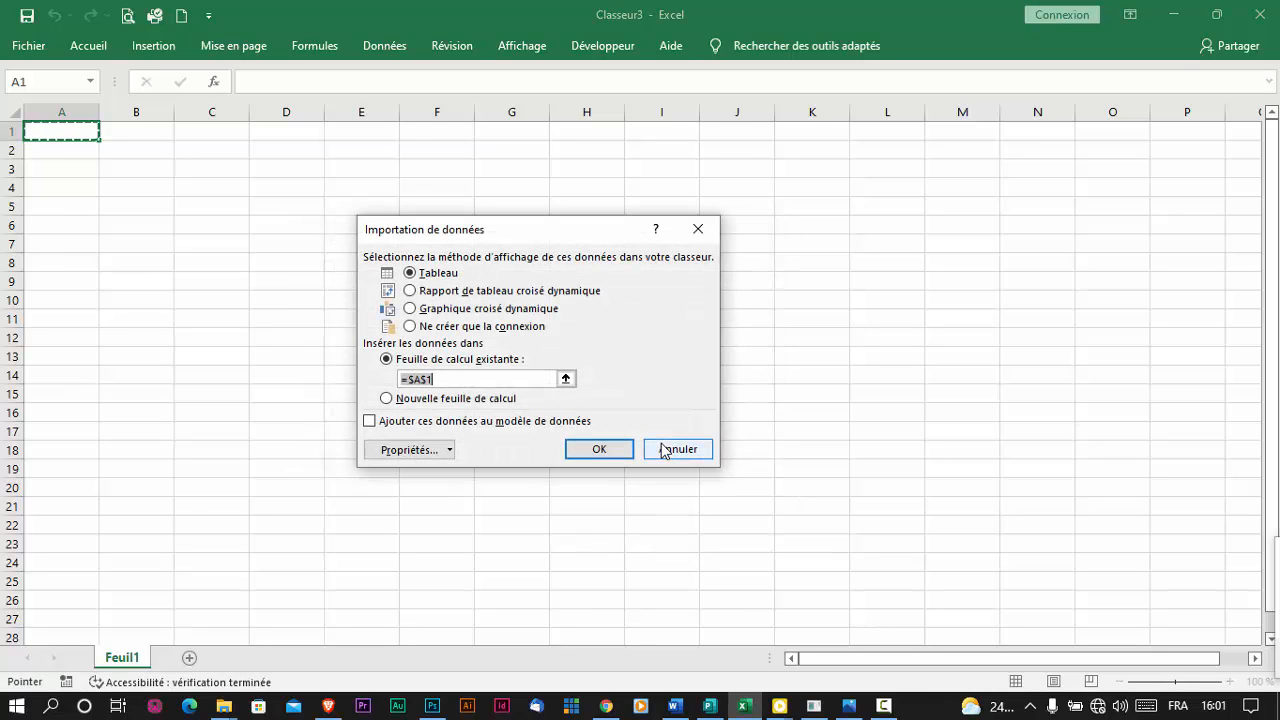
Set the CaClients connection properties to refresh every 1 minute and to refresh the data when the file is opened
{"action": "left_click_drag", "start_coordinate": [550, 240], "coordinate": [711, 232]}
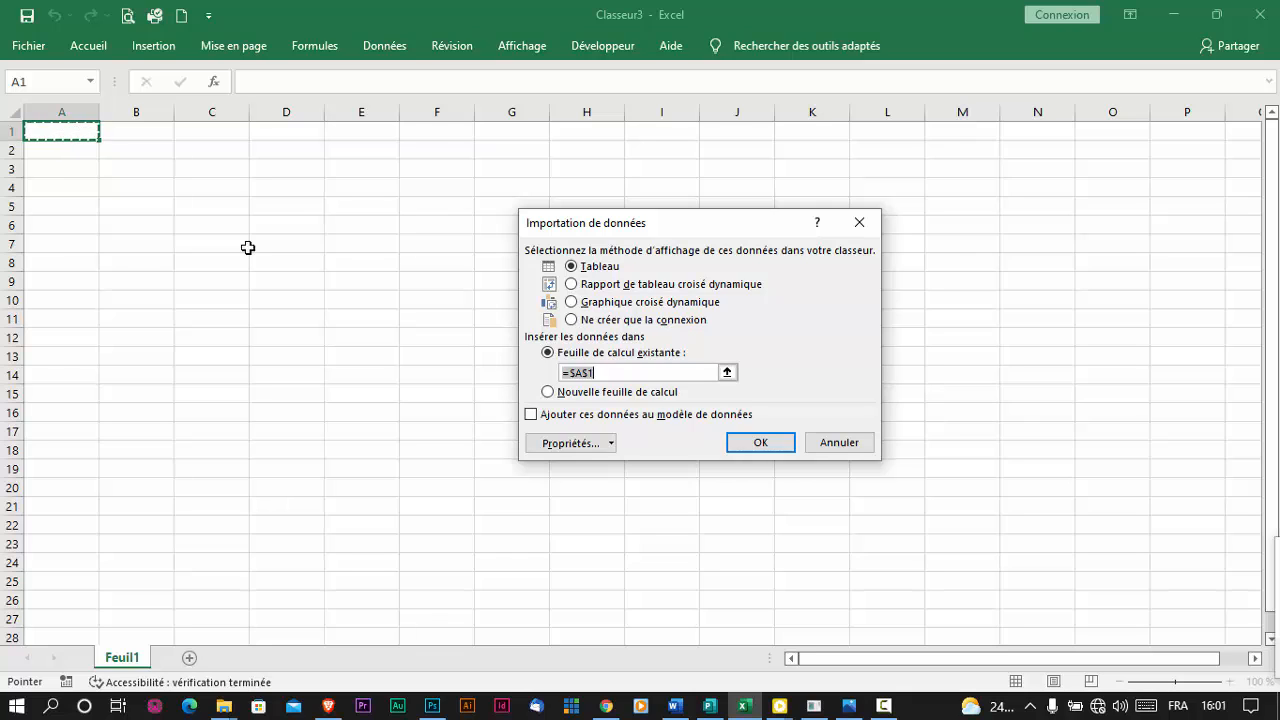
{"action": "left_click", "coordinate": [567, 448]}
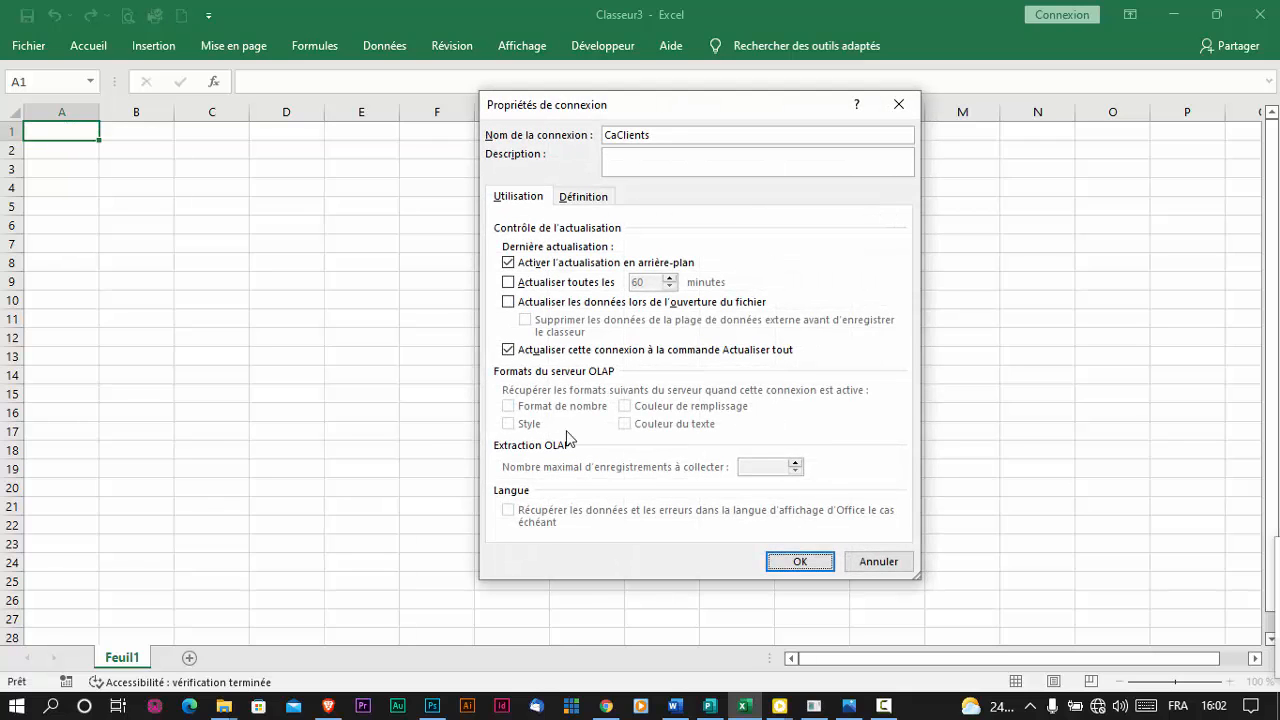
{"action": "left_click", "coordinate": [509, 283]}
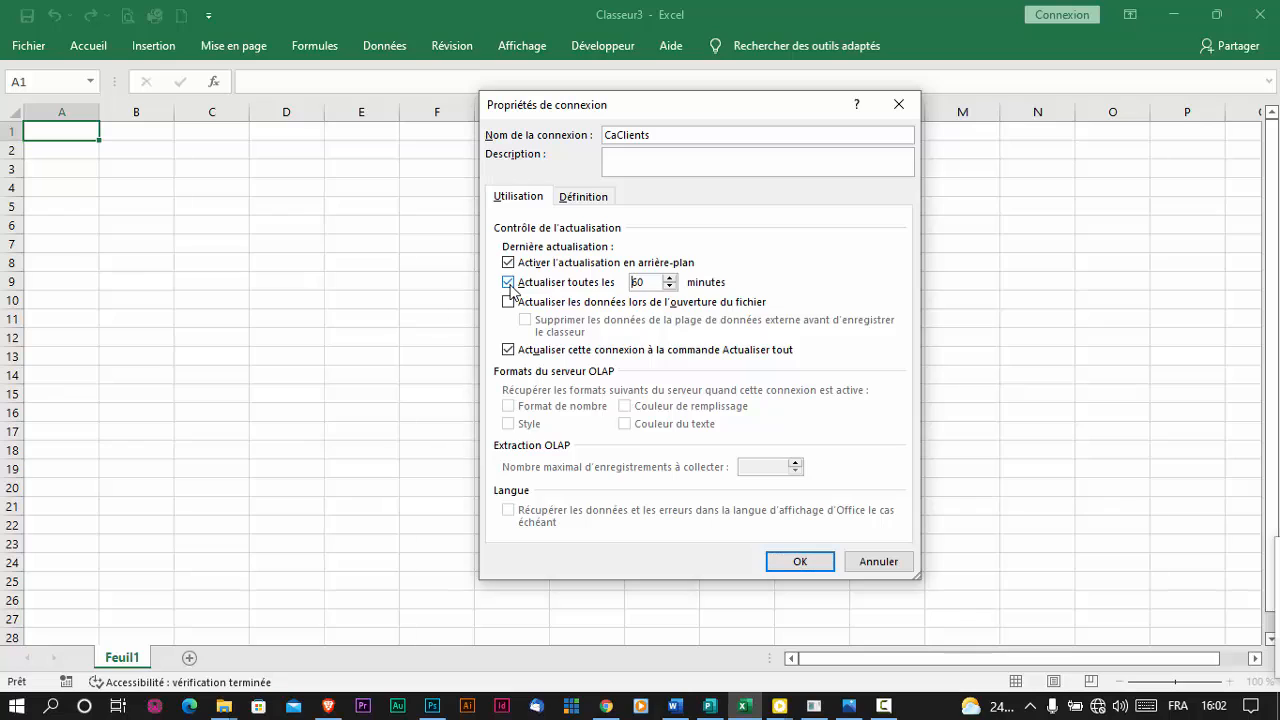
{"action": "left_click", "coordinate": [649, 283]}
{"action": "left_click", "coordinate": [509, 305]}
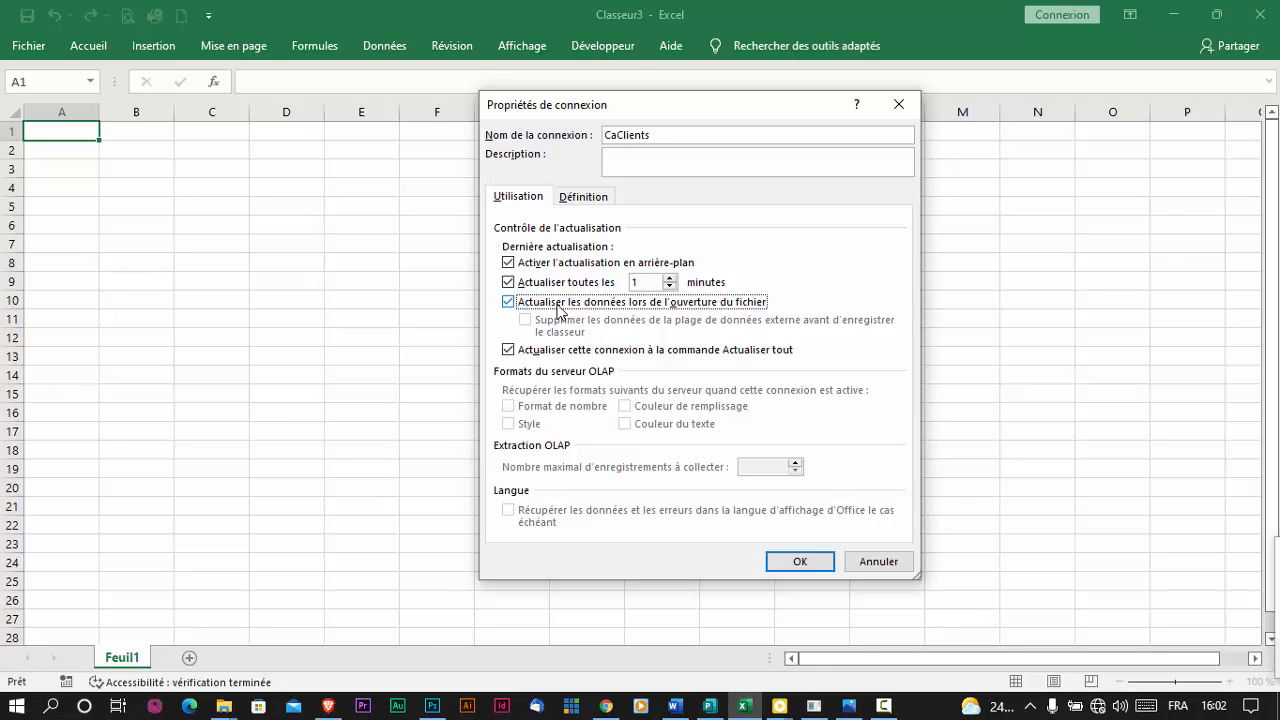
{"action": "left_click", "coordinate": [799, 564]}
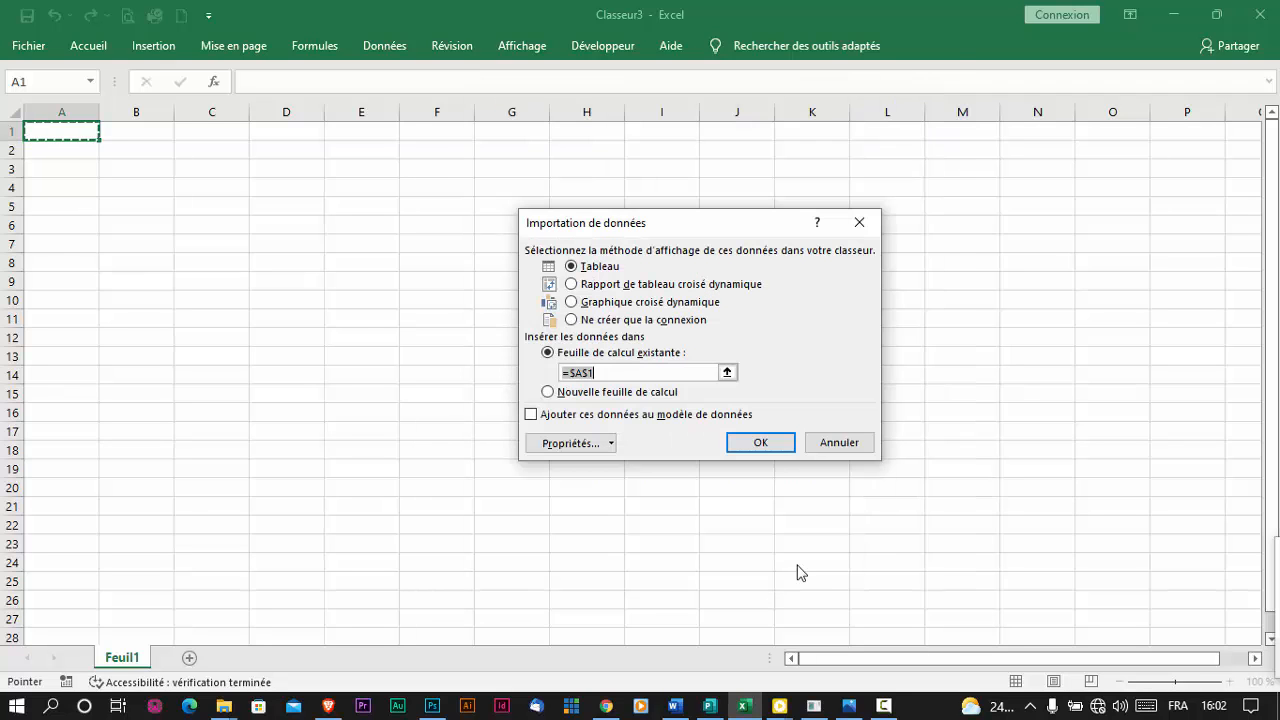
Import the data as a table into the existing worksheet at cell A1 and autofit the Date column
{"action": "left_click", "coordinate": [760, 443]}
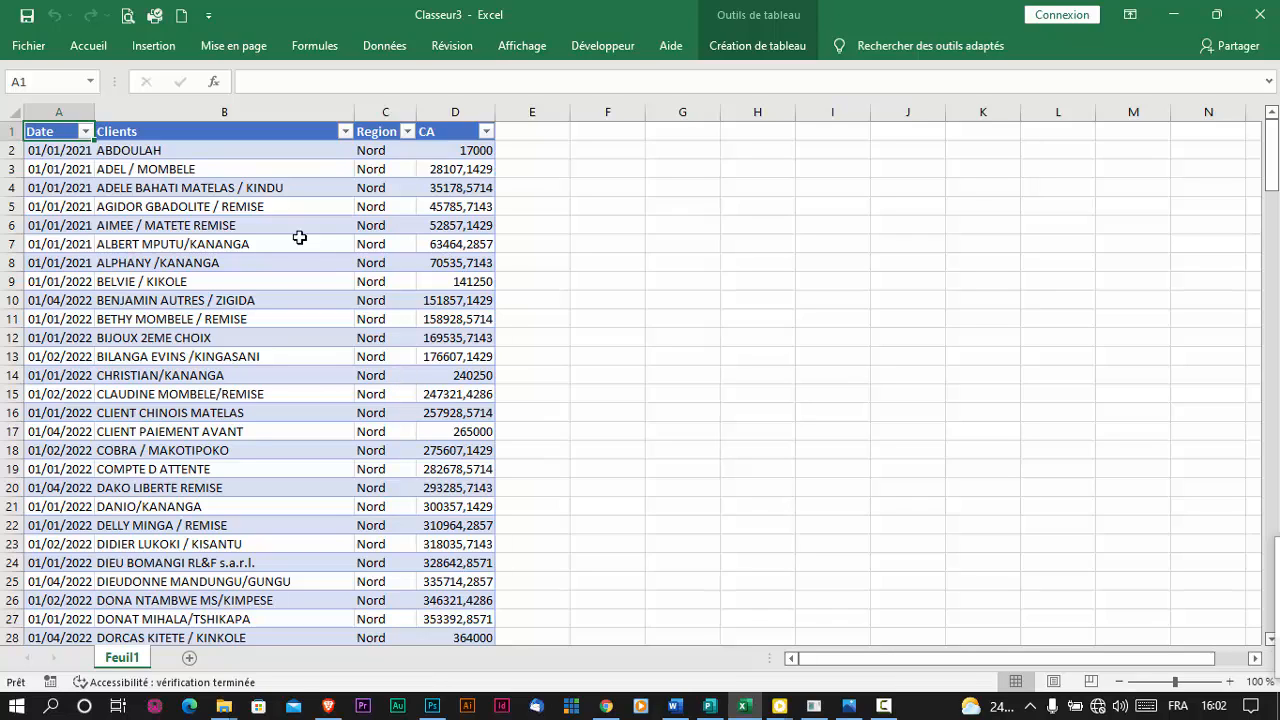
{"action": "double_click", "coordinate": [96, 109]}
{"action": "key", "text": "Delete"}
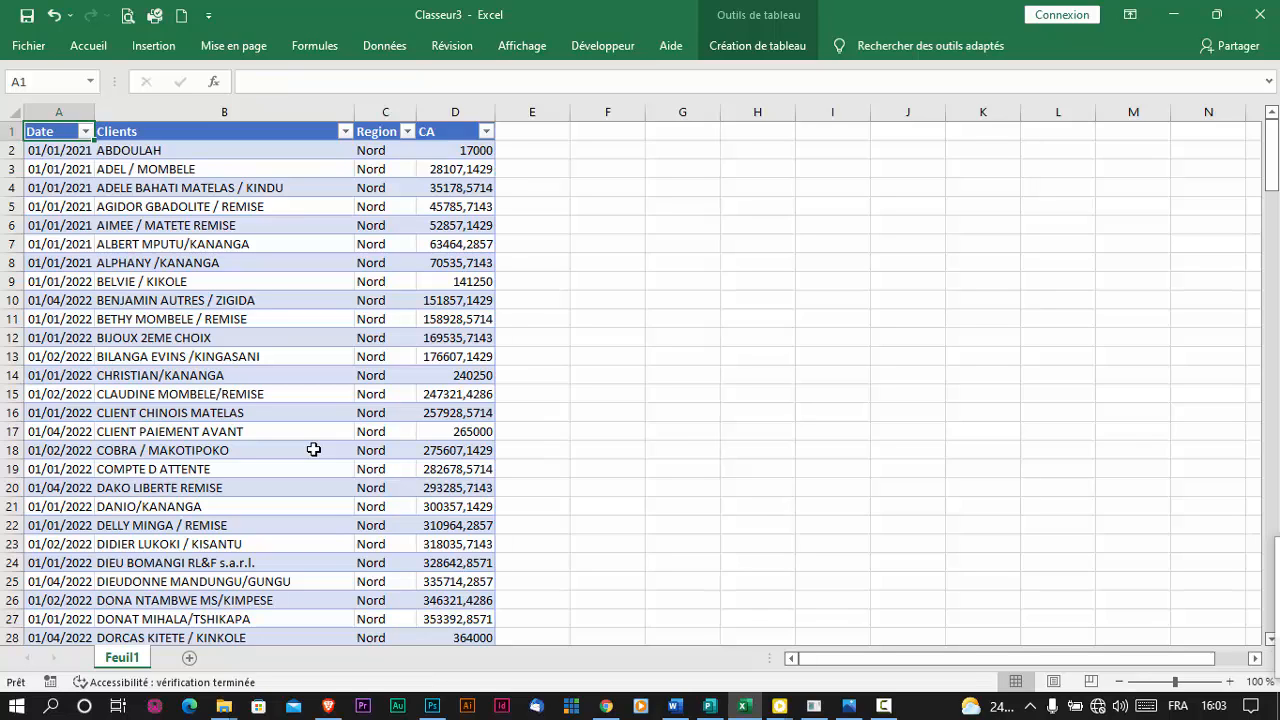